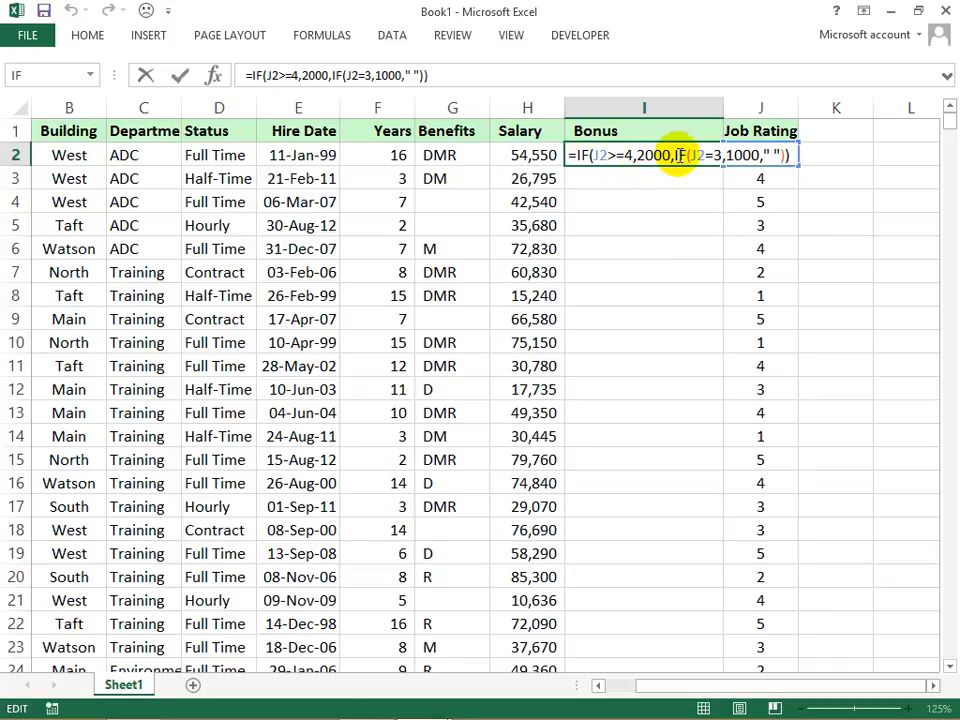
Step: Examine each argument of the nested IF formula in Bonus cell I2, from the first logical test through the inner IF's value if false
{"action": "left_click", "coordinate": [621, 155]}
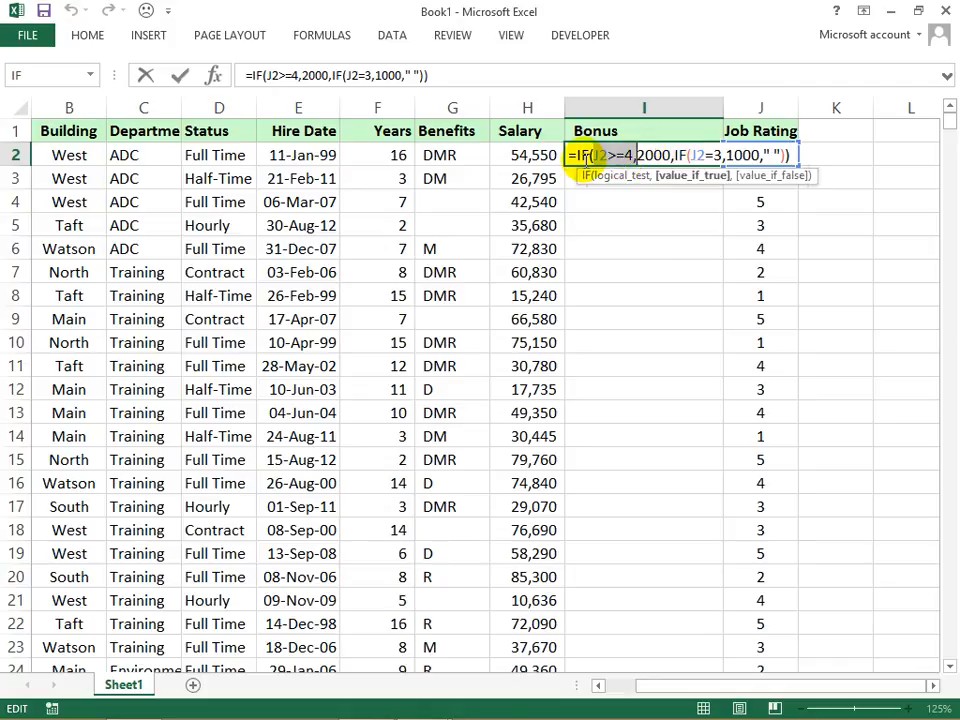
{"action": "left_click", "coordinate": [637, 154]}
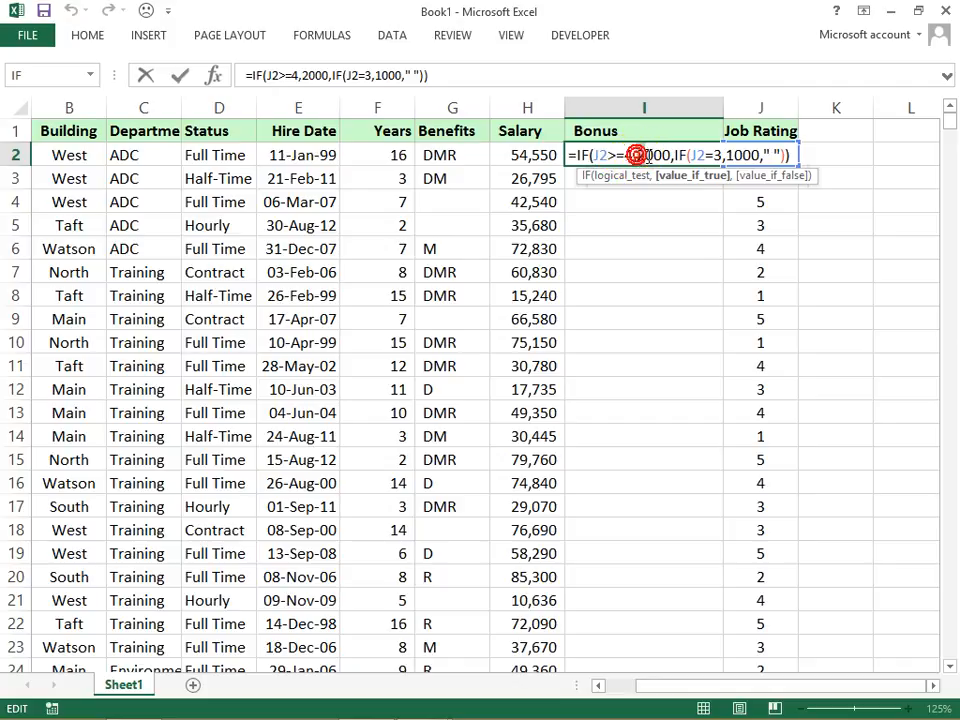
{"action": "double_click", "coordinate": [665, 154]}
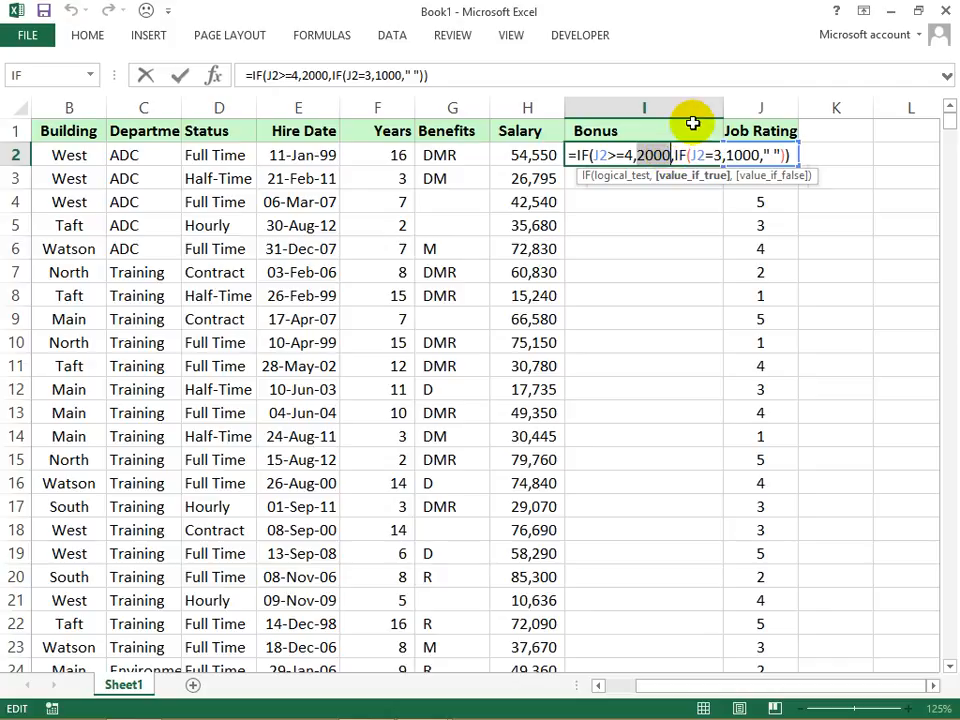
{"action": "left_click", "coordinate": [648, 153]}
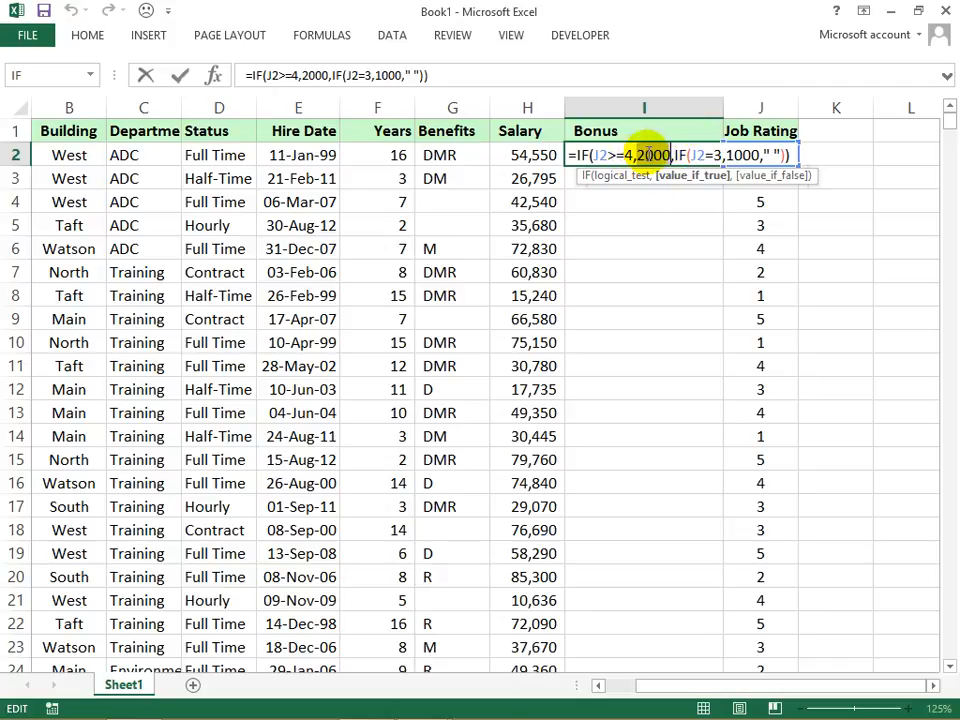
{"action": "double_click", "coordinate": [648, 154]}
{"action": "left_click_drag", "start_coordinate": [591, 154], "coordinate": [671, 154]}
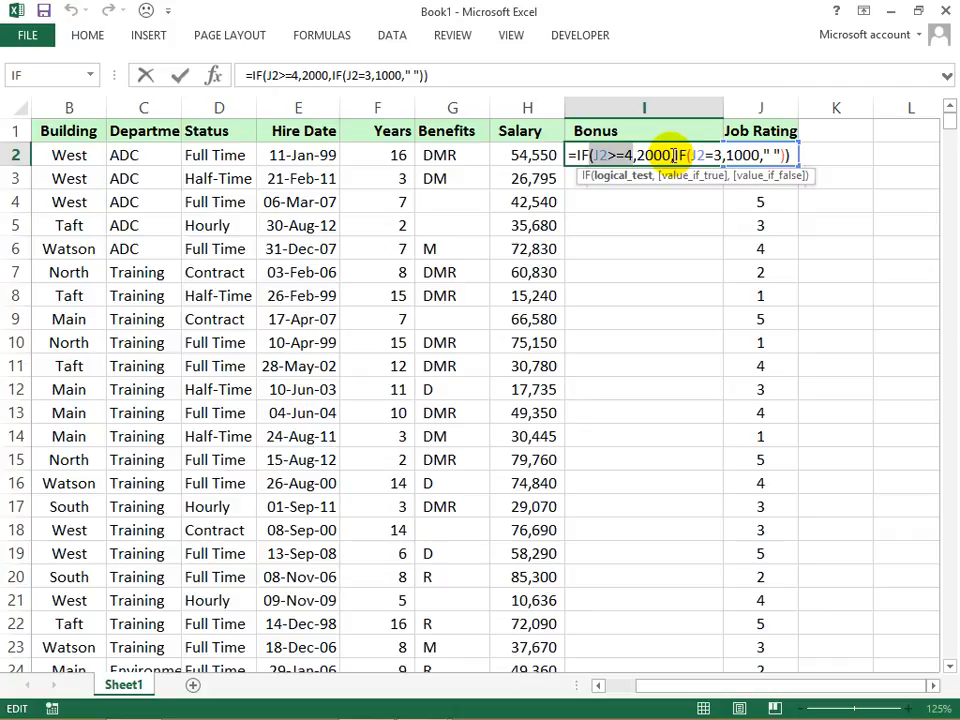
{"action": "left_click_drag", "start_coordinate": [675, 155], "coordinate": [762, 155]}
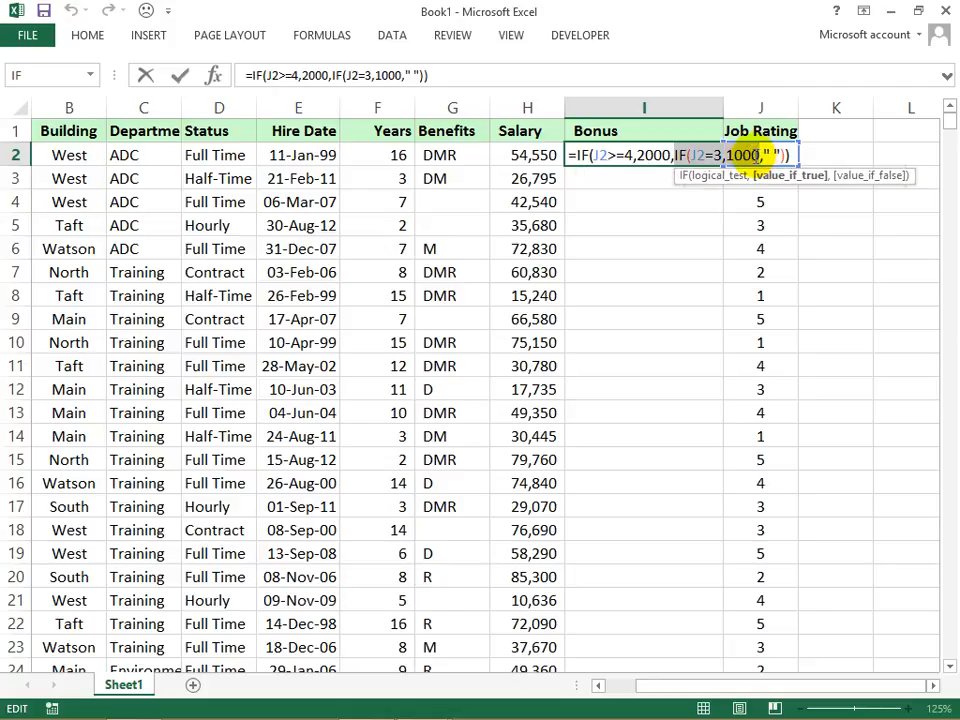
{"action": "left_click", "coordinate": [703, 155]}
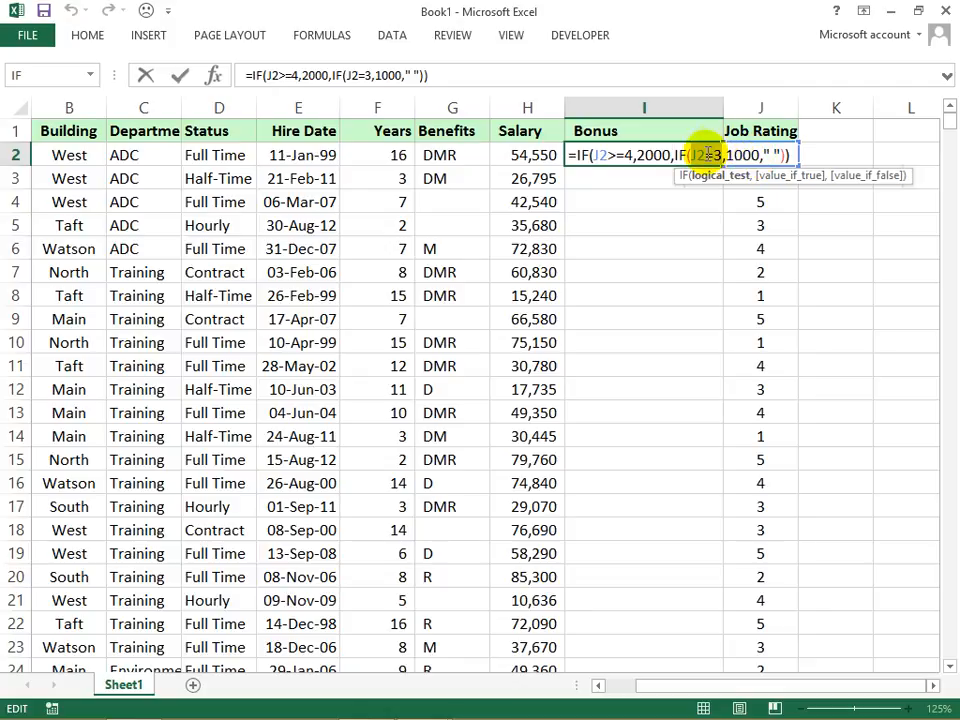
{"action": "left_click_drag", "start_coordinate": [717, 156], "coordinate": [725, 156]}
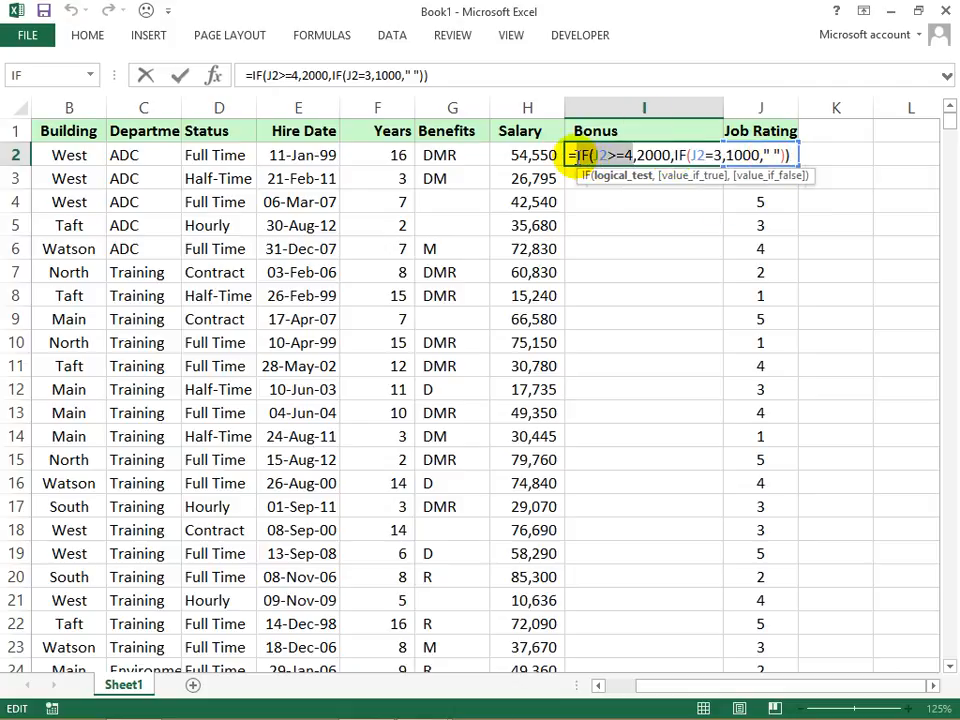
{"action": "left_click", "coordinate": [672, 155]}
{"action": "left_click_drag", "start_coordinate": [702, 155], "coordinate": [729, 154]}
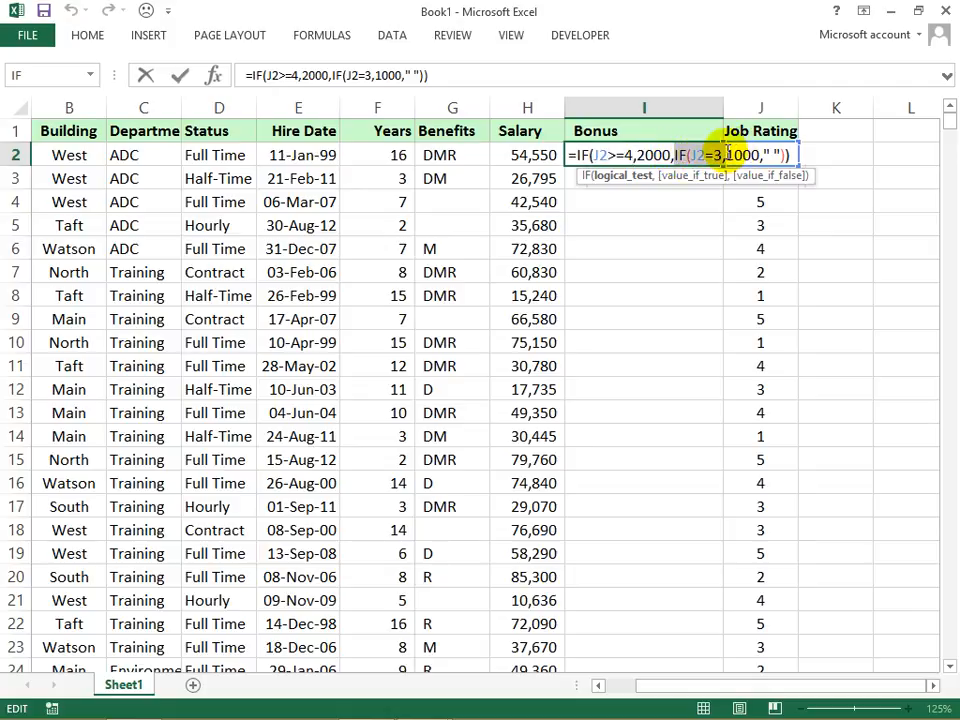
{"action": "left_click_drag", "start_coordinate": [728, 152], "coordinate": [788, 154]}
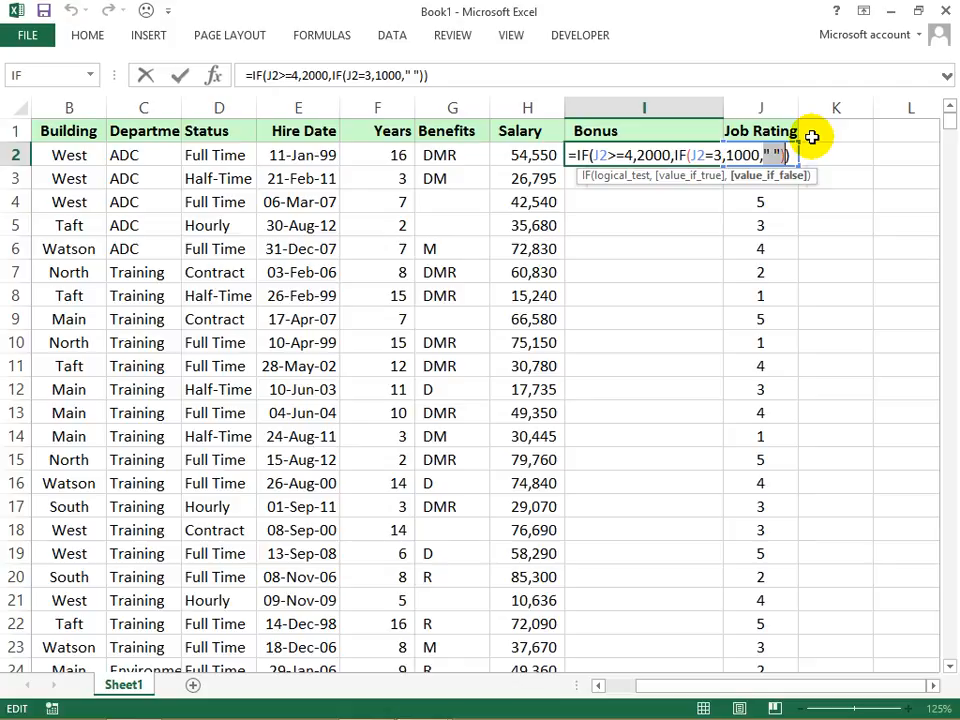
Step: Complete the formula in I2 as =IF(J2>=4,2000,IF(J2=3,1000," ")) and fill it down the Bonus column
{"action": "type", "text": "\"\""}
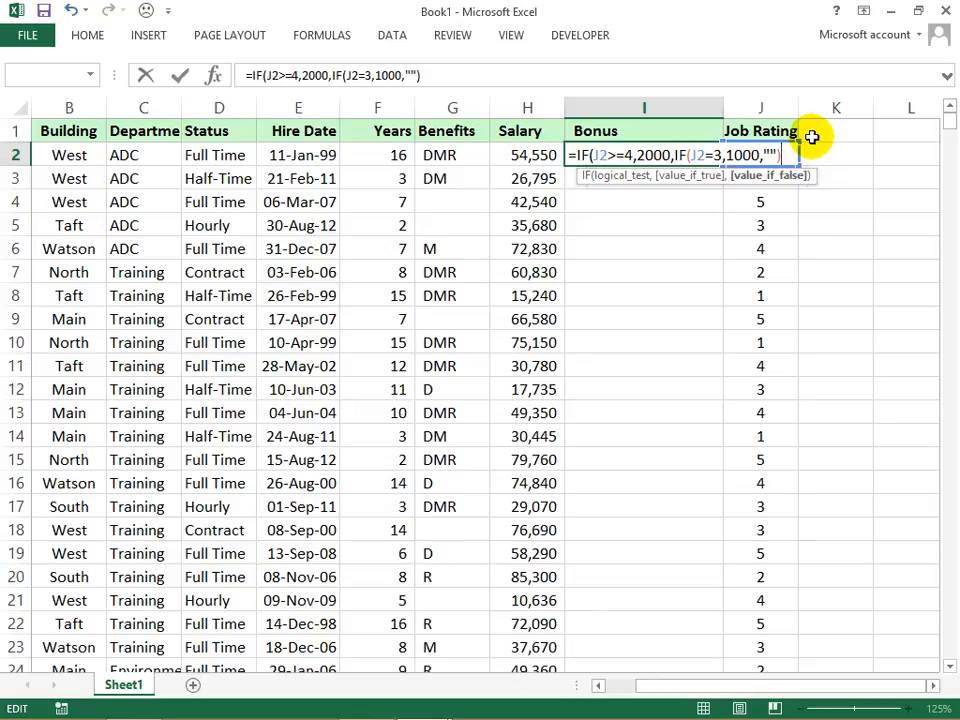
{"action": "type", "text": ")"}
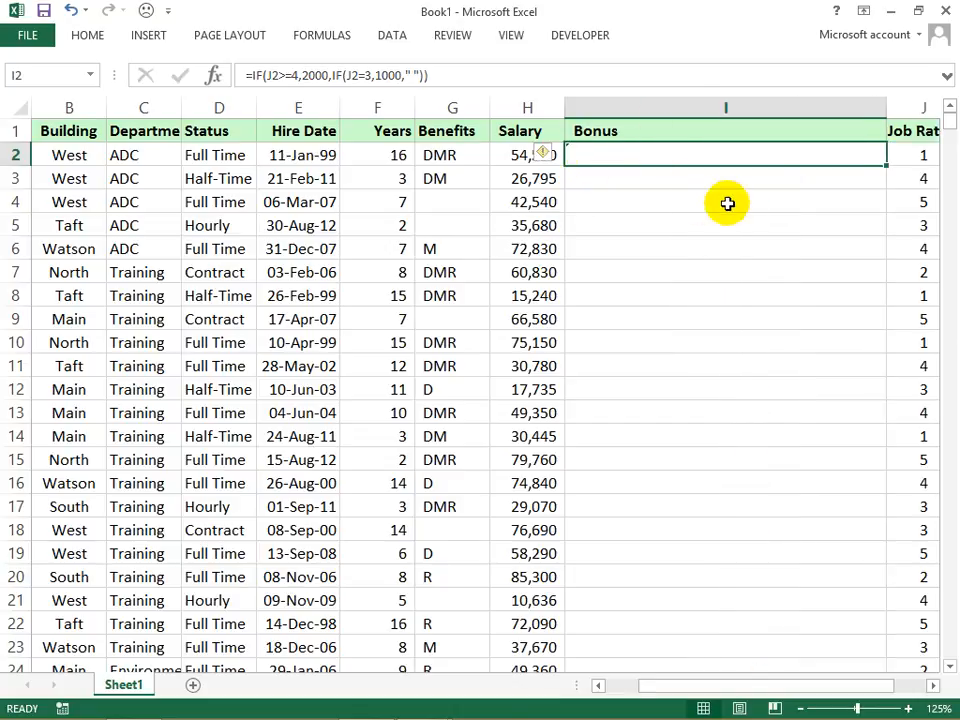
{"action": "double_click", "coordinate": [889, 163]}
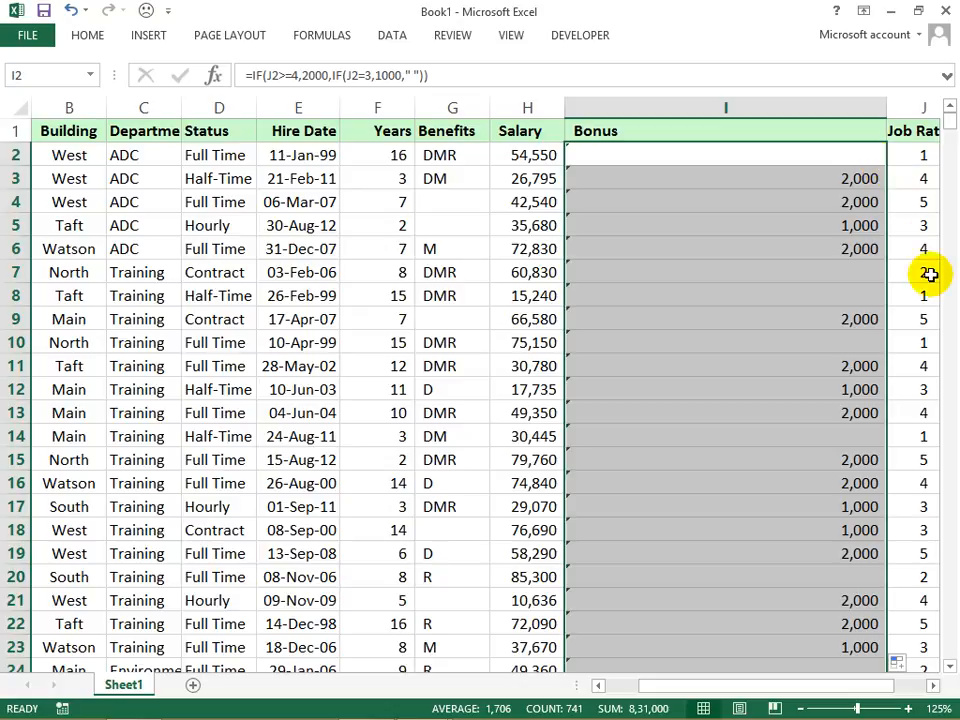
{"action": "left_click", "coordinate": [840, 229]}
{"action": "left_click", "coordinate": [840, 229]}
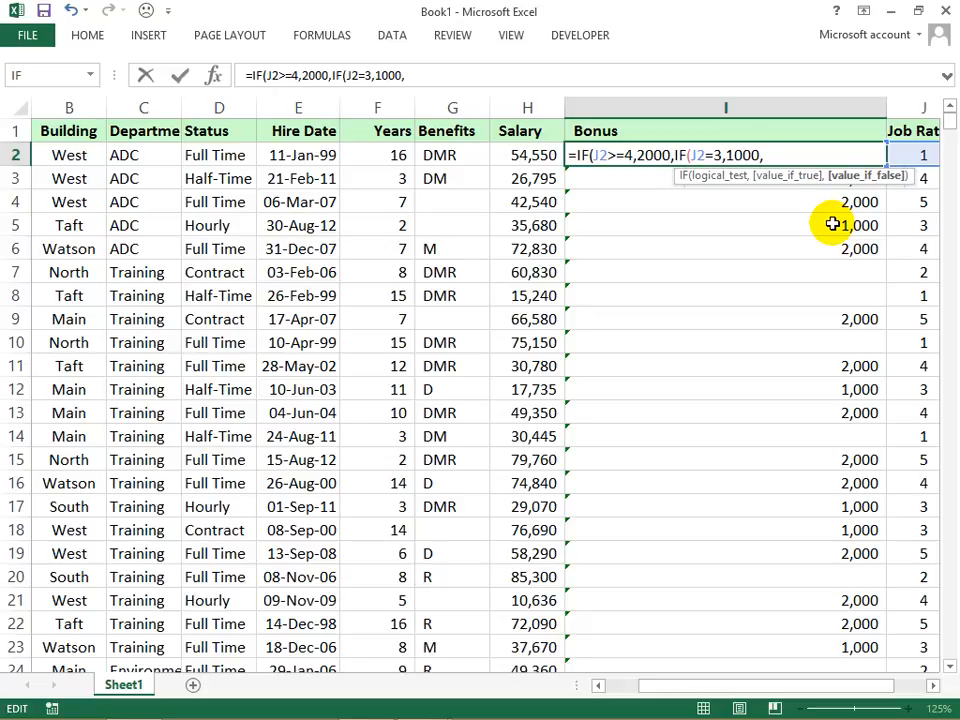
Step: Extend the formula in I2 with a third nested IF, entering =IF(J2>=4,2000,IF(J2=3,1000,IF(J2=2,500,"")))
{"action": "type", "text": "i"}
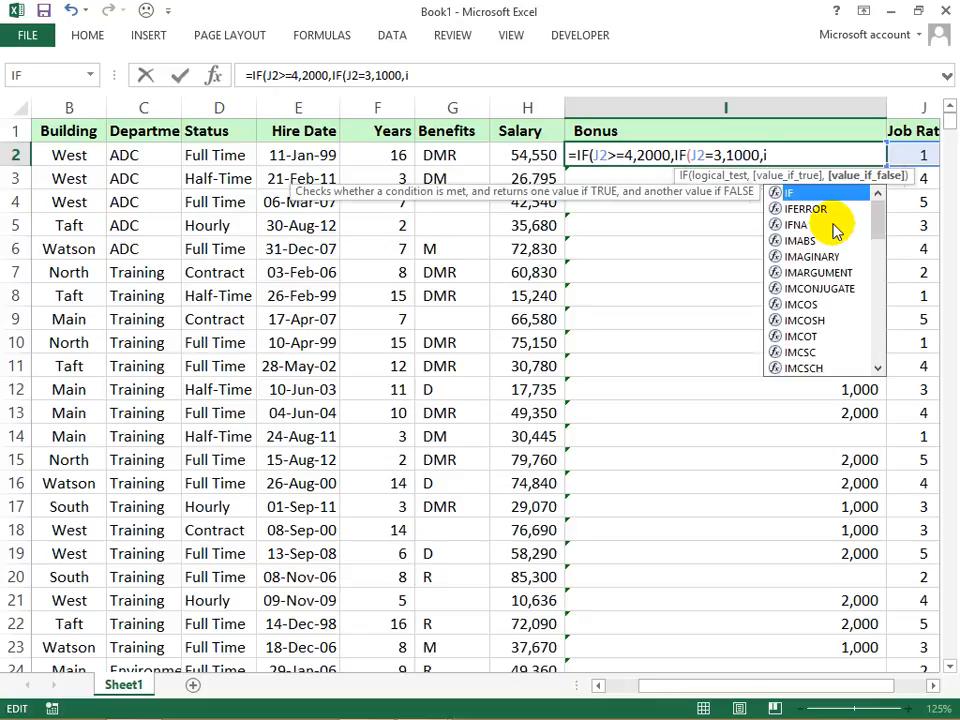
{"action": "type", "text": "f"}
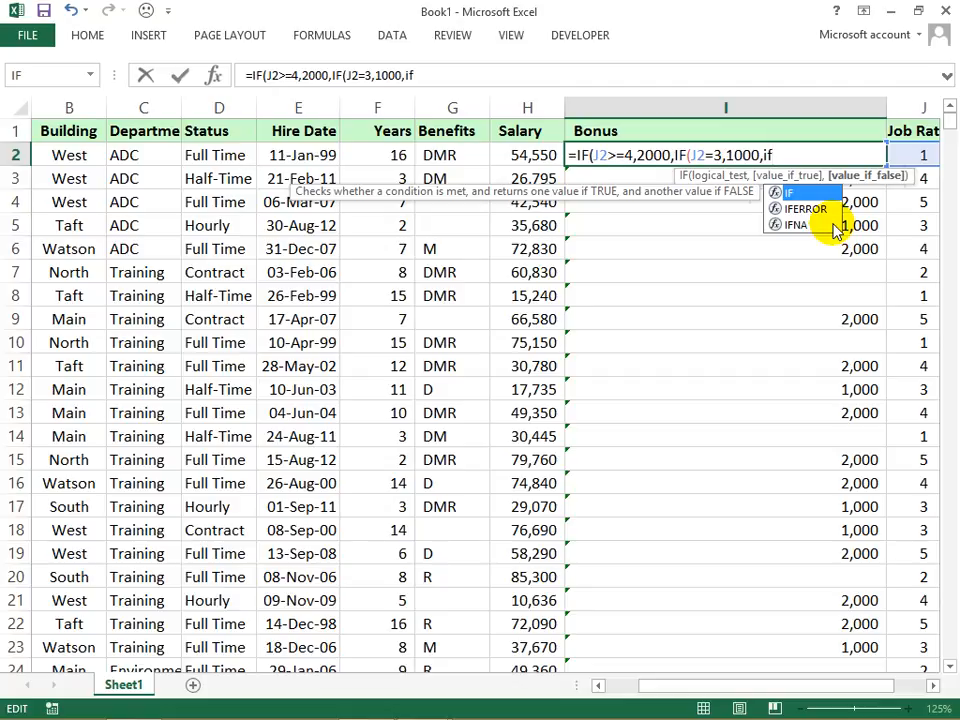
{"action": "type", "text": "("}
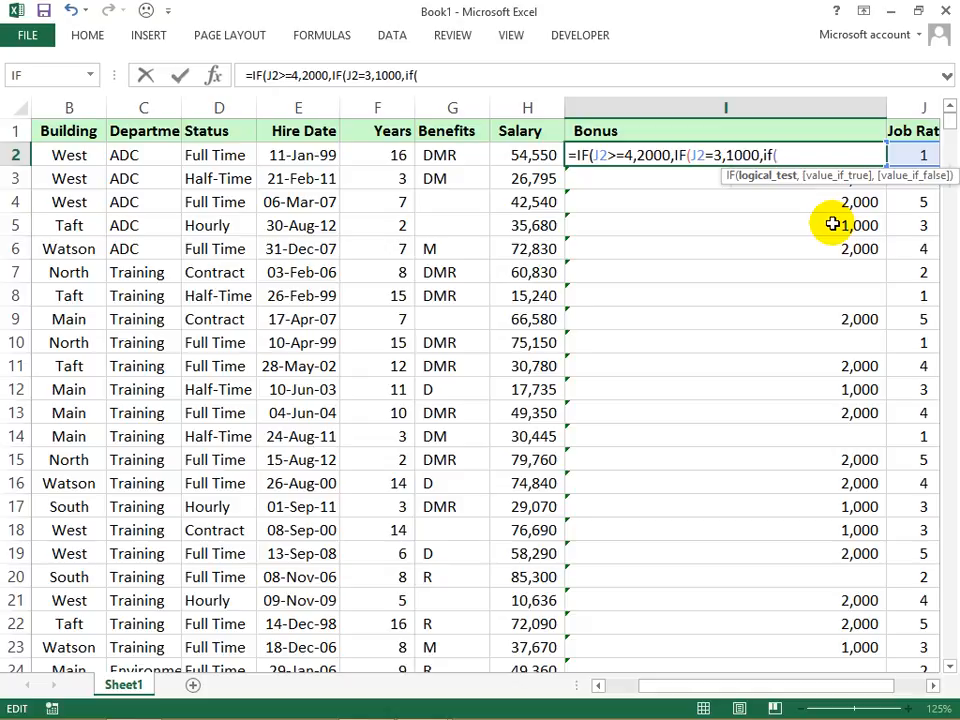
{"action": "left_click", "coordinate": [917, 155]}
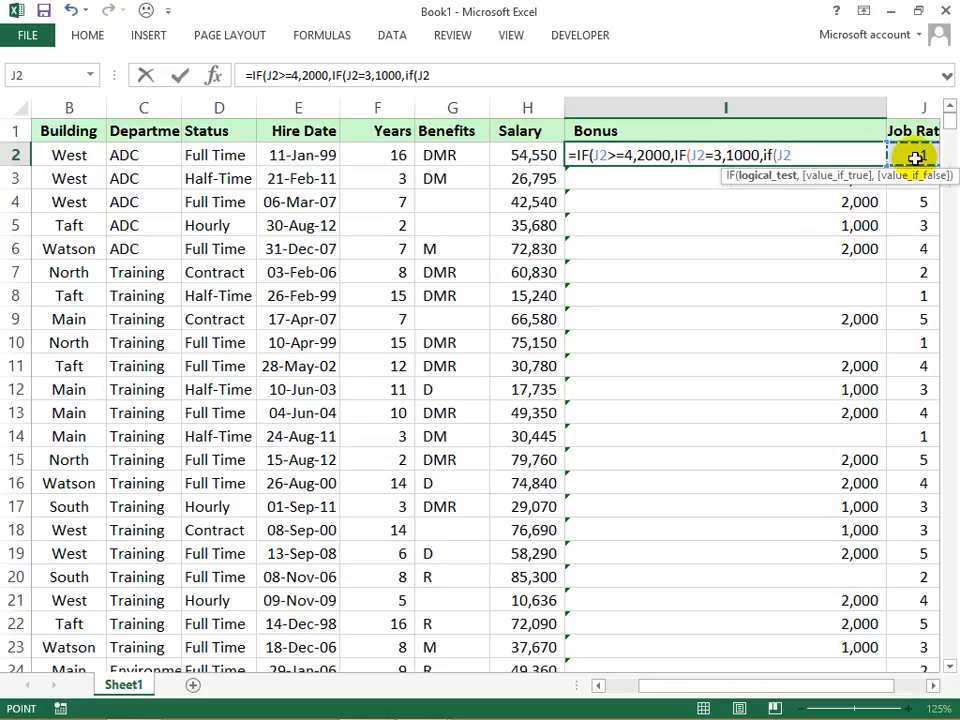
{"action": "type", "text": "="}
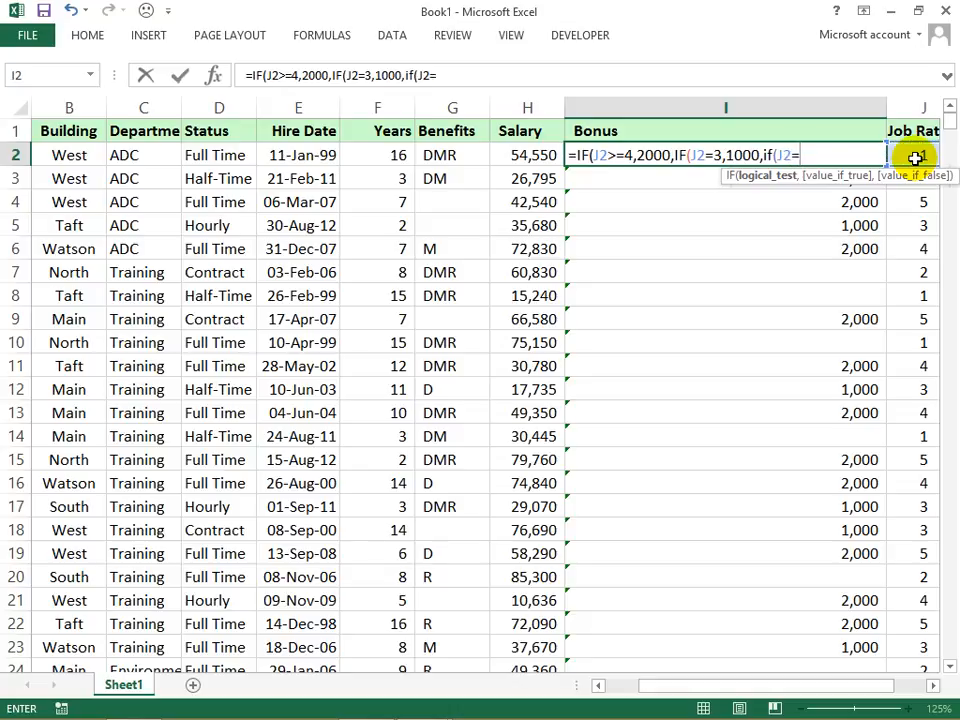
{"action": "type", "text": "2,"}
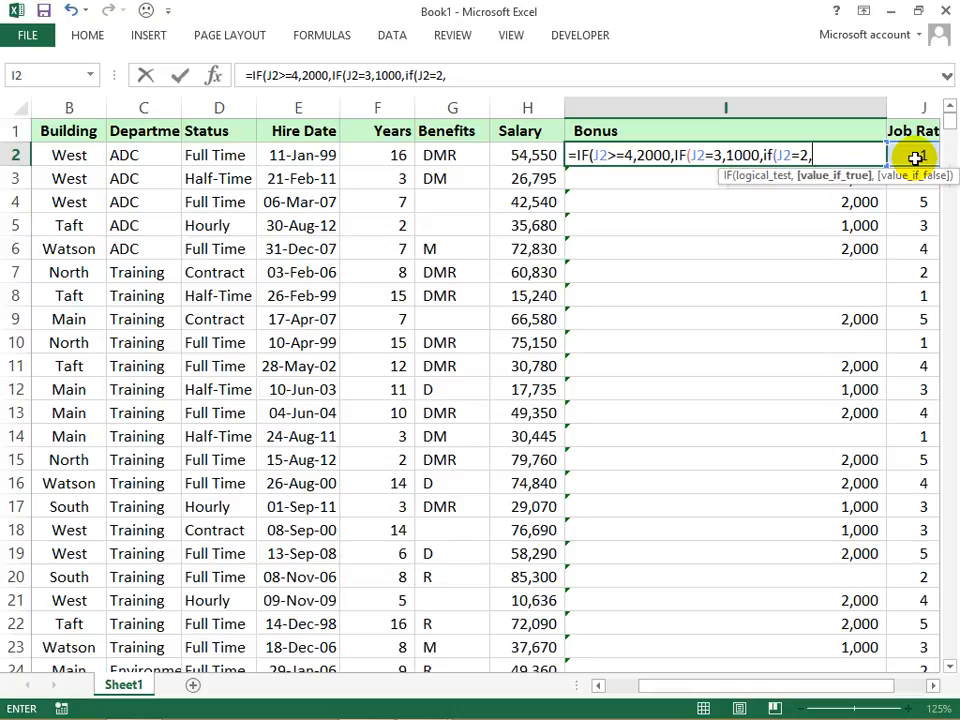
{"action": "type", "text": "500,"}
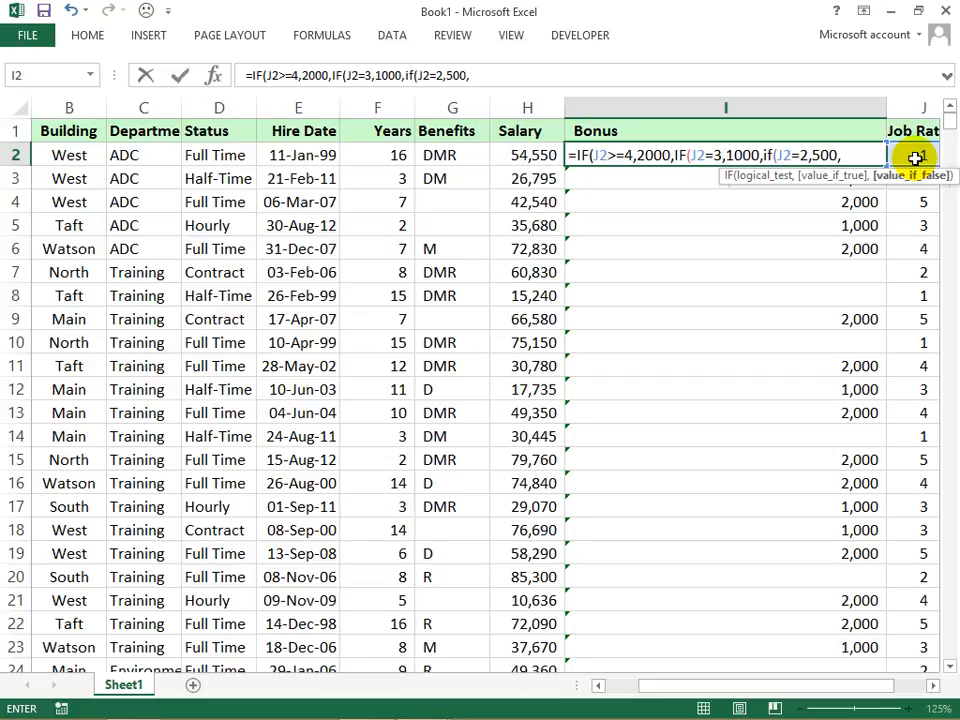
{"action": "type", "text": "\"\"))"}
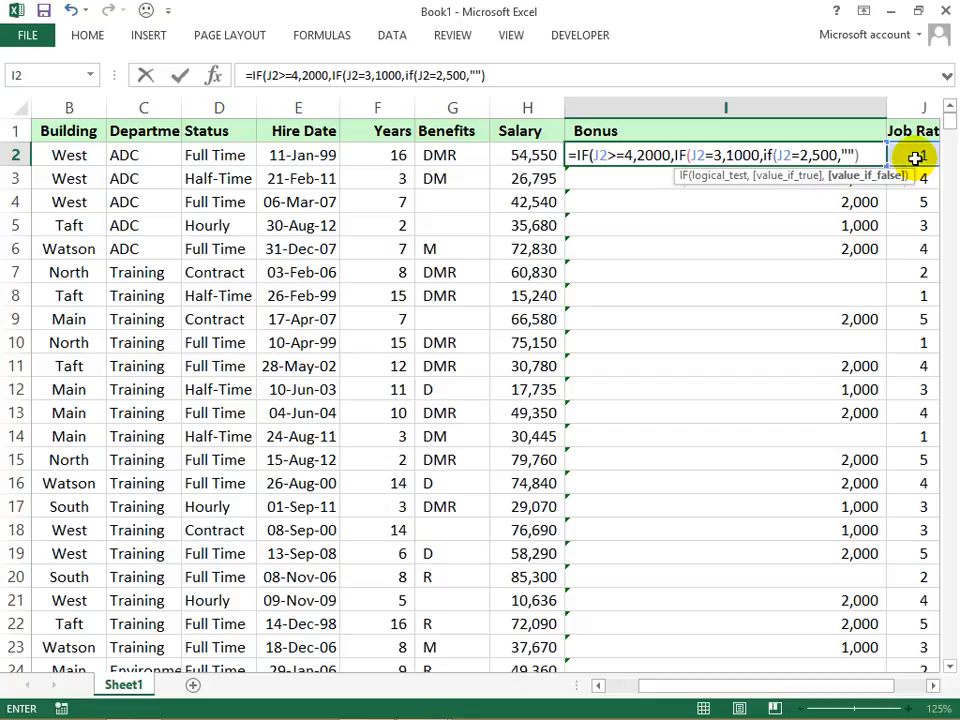
{"action": "type", "text": ")"}
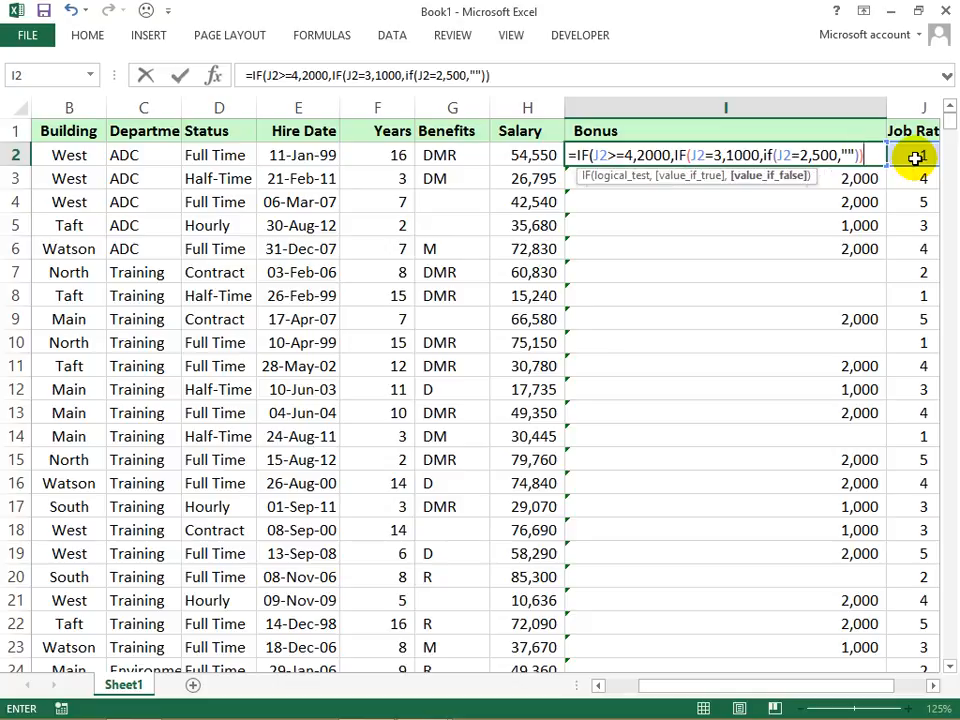
{"action": "type", "text": ")"}
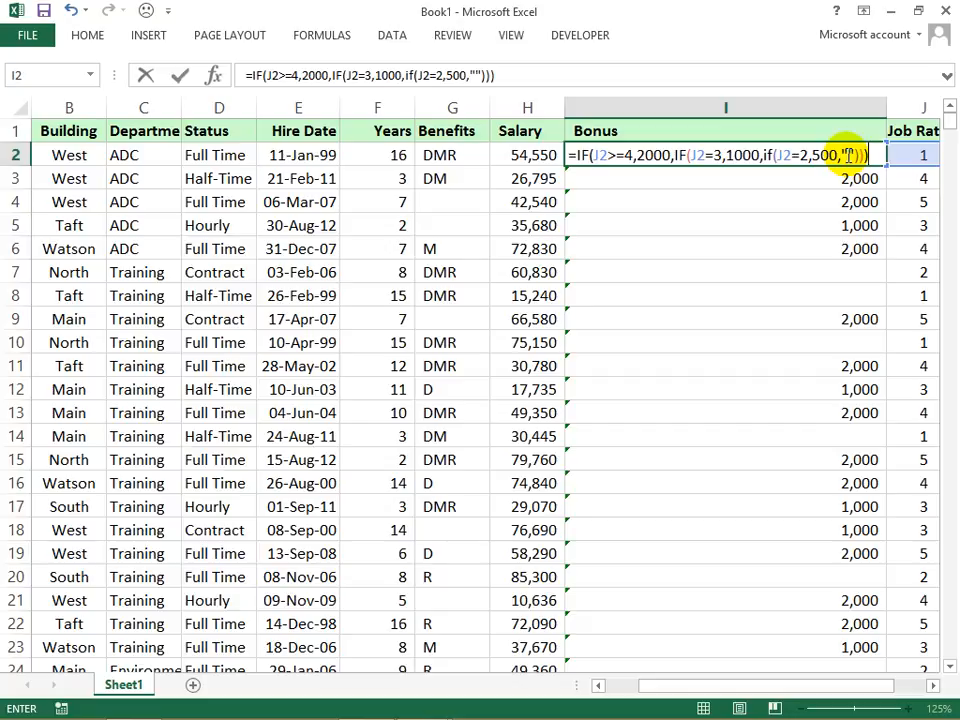
{"action": "key", "text": "ctrl+Return"}
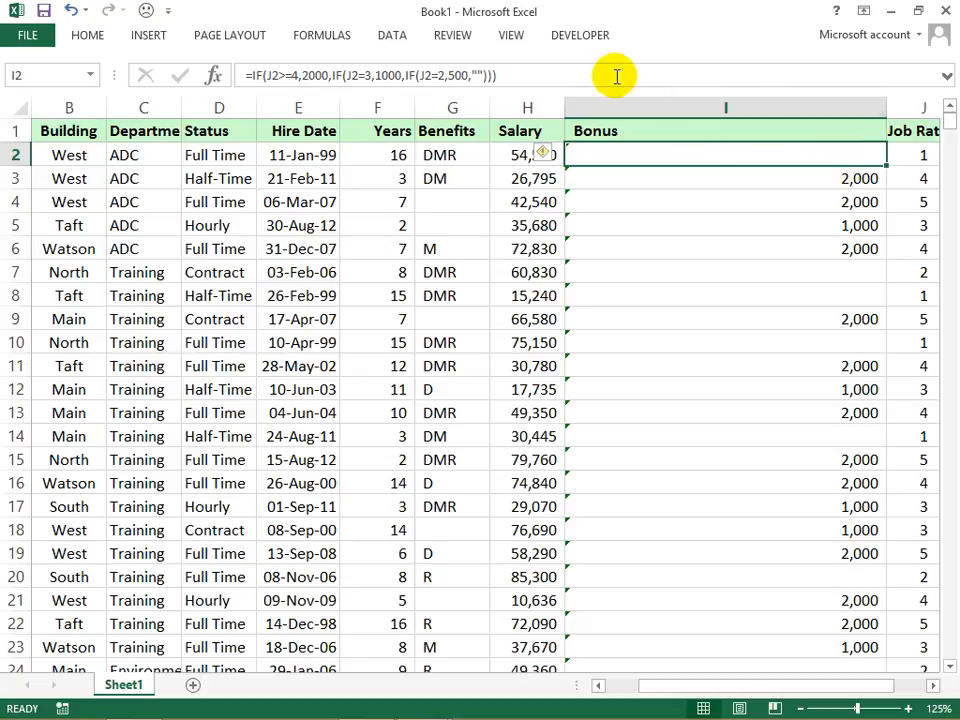
{"action": "left_click", "coordinate": [515, 70]}
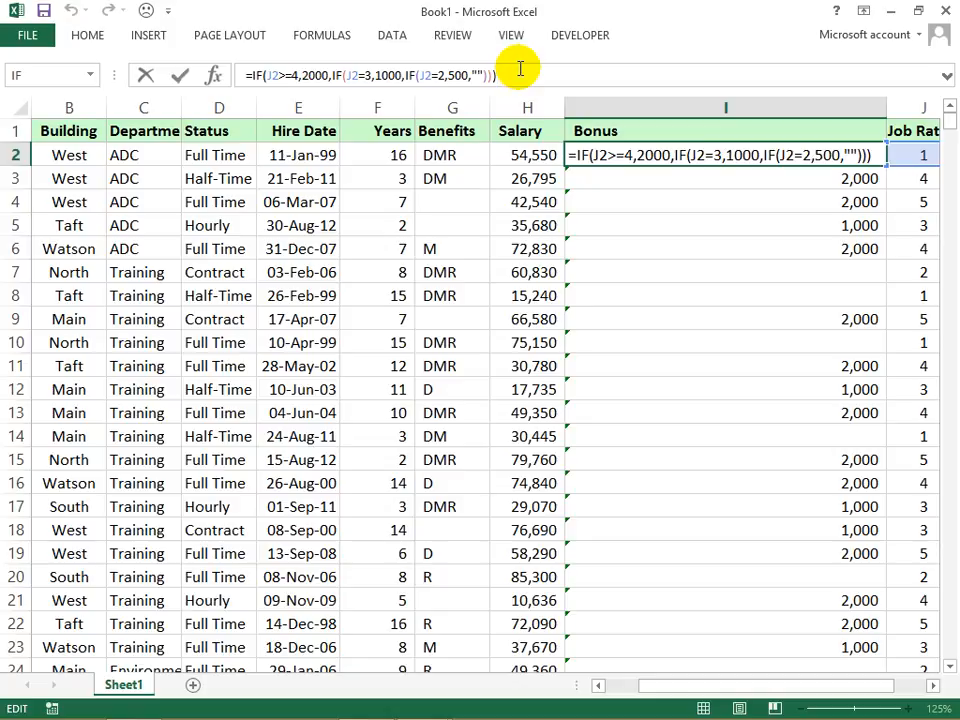
{"action": "key", "text": "Return"}
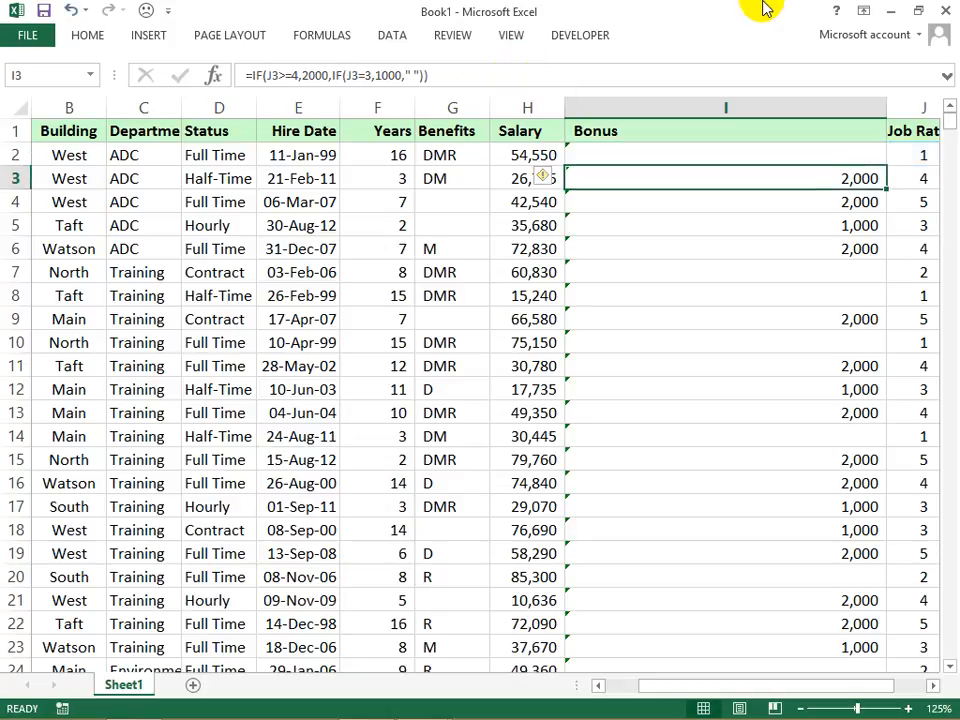
Step: Fill the formula from I2 down the whole Bonus column and check the bonus in I7
{"action": "left_click", "coordinate": [852, 152]}
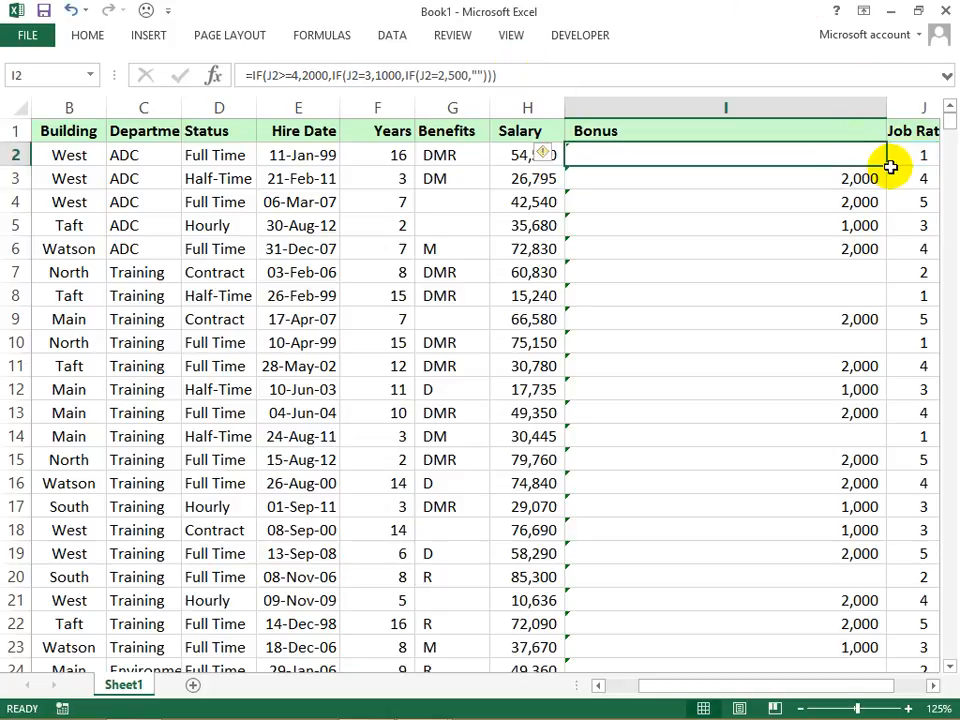
{"action": "double_click", "coordinate": [886, 166]}
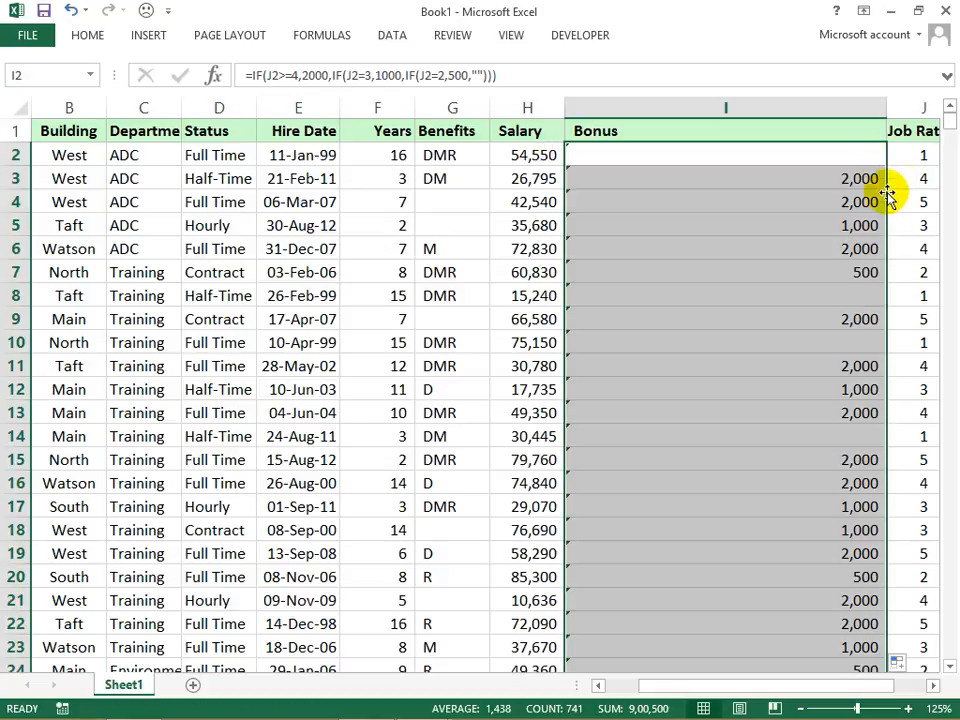
{"action": "left_click", "coordinate": [857, 273]}
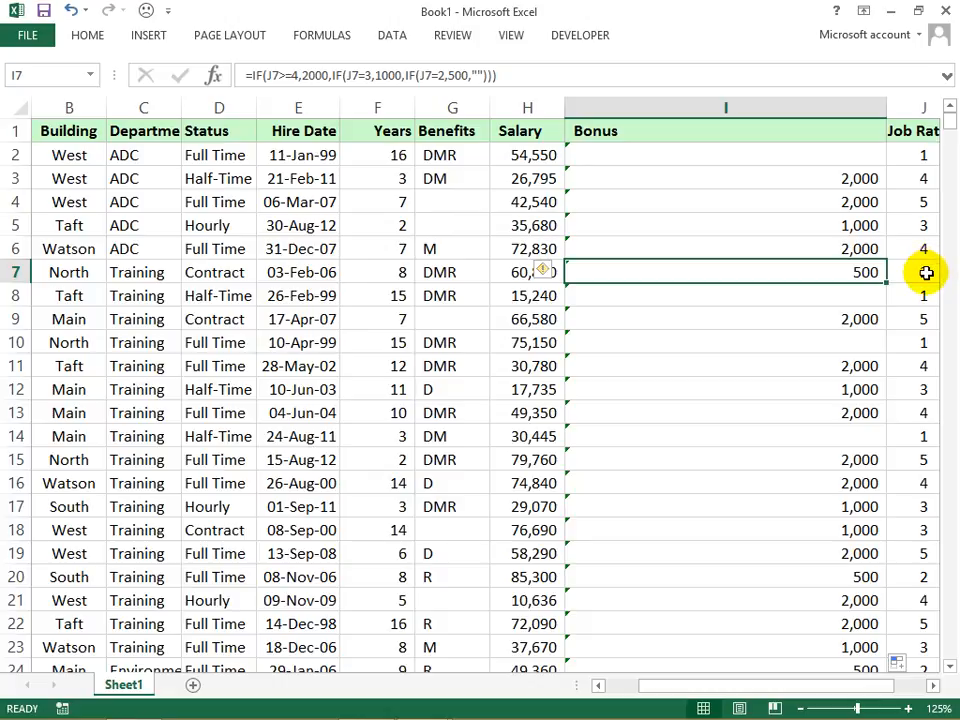